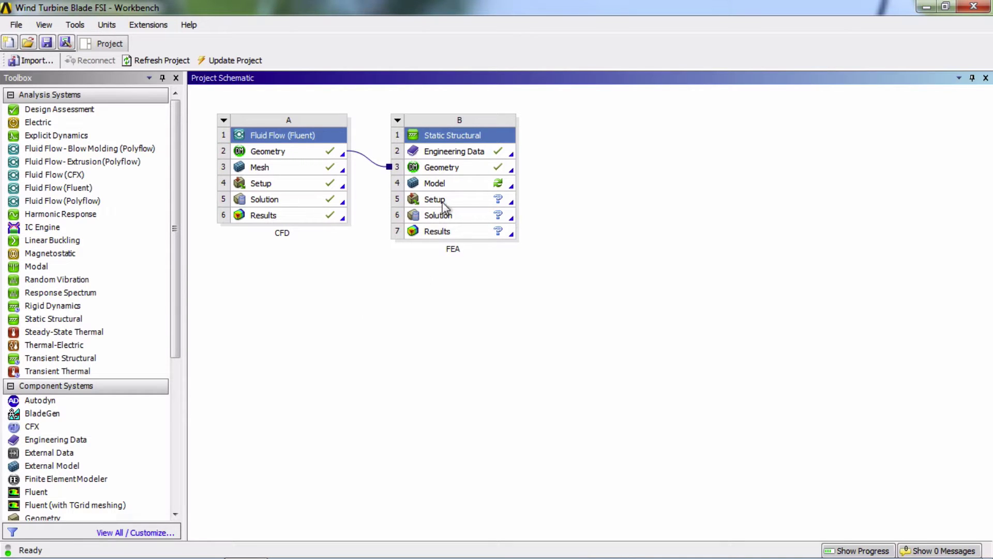
# - Launch Mechanical from the Model cell of Static Structural (FEA) system B
pyautogui.doubleClick(435, 185)
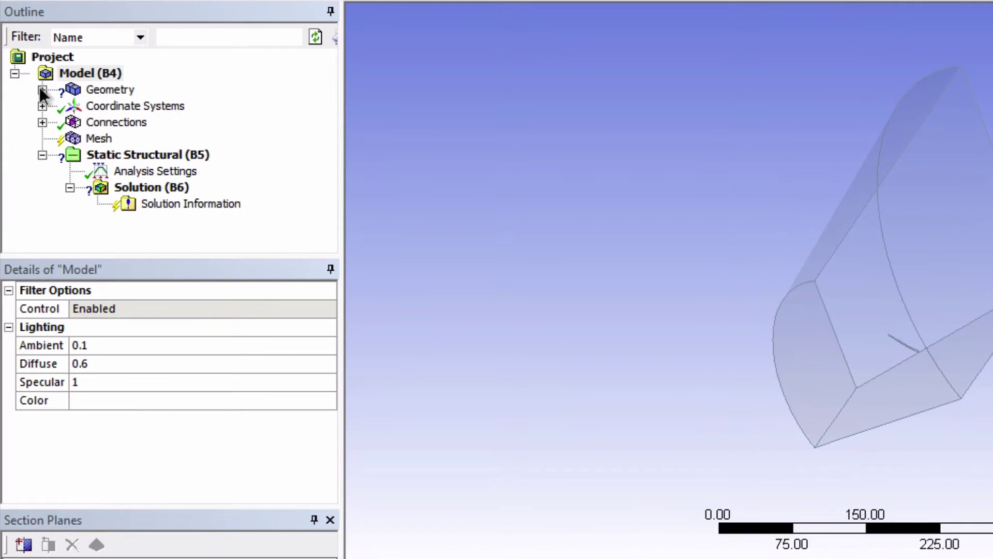
# - Suppress the Fluid body and zoom in so the blade body fills the view
pyautogui.click(43, 90)
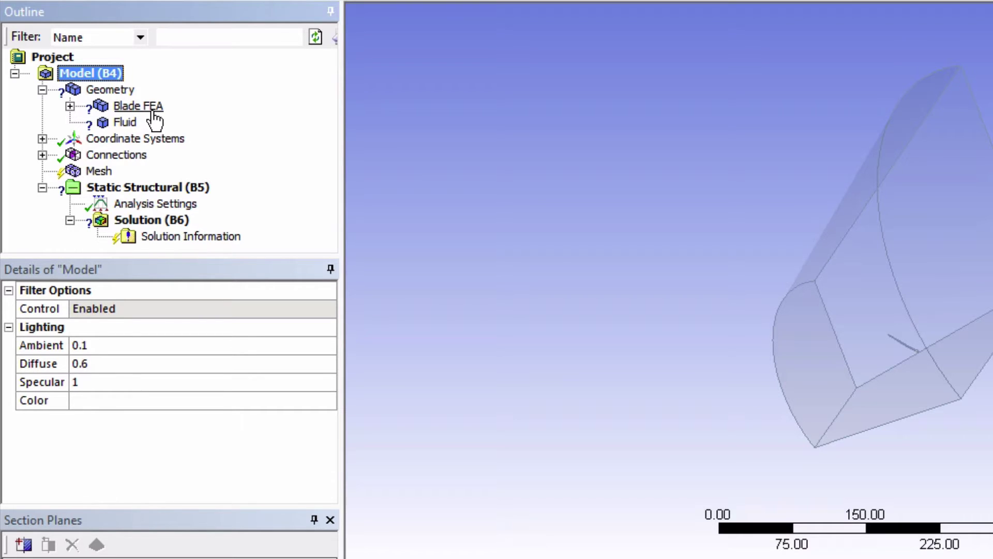
pyautogui.rightClick(128, 123)
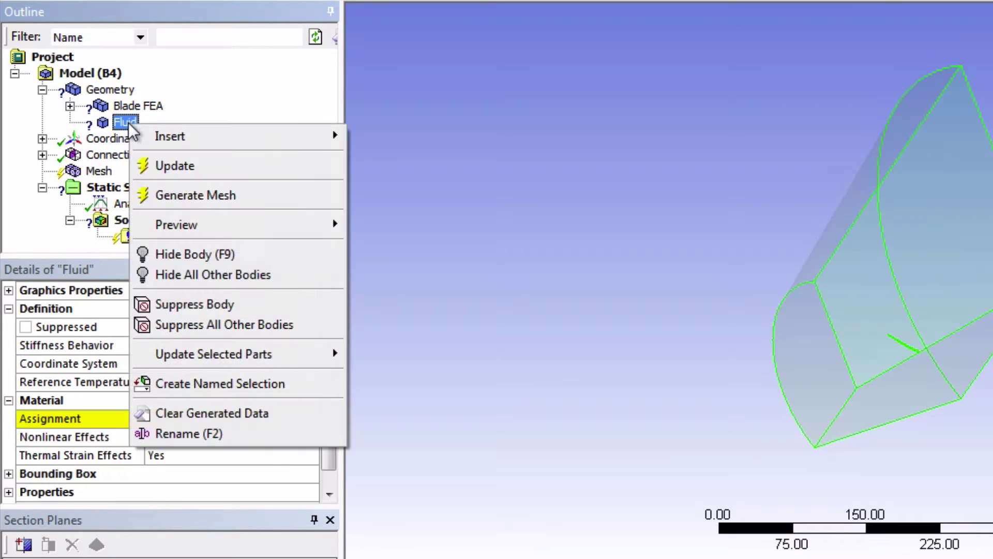
pyautogui.click(199, 306)
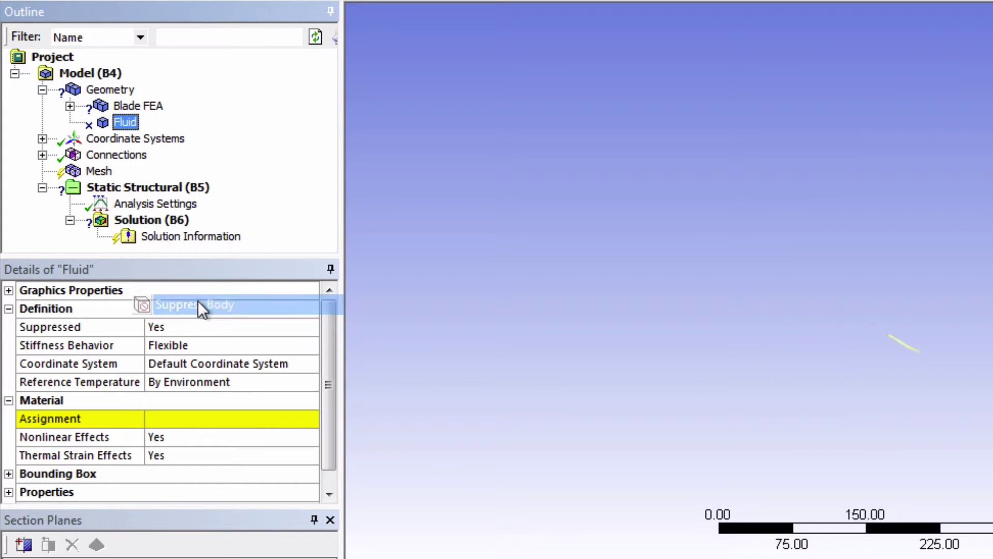
pyautogui.moveTo(849, 304); pyautogui.dragTo(958, 401)
pyautogui.moveTo(728, 192); pyautogui.dragTo(992, 419)
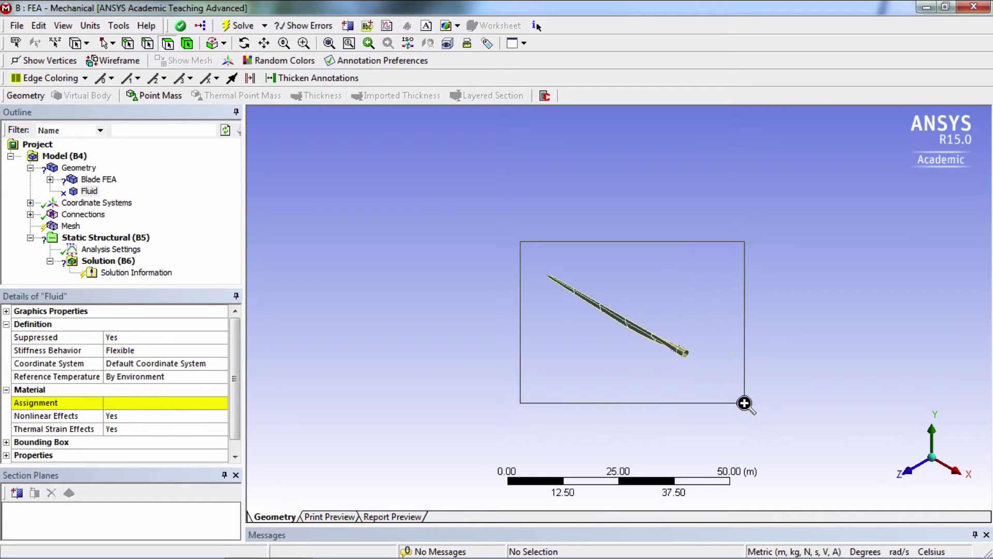
pyautogui.moveTo(745, 403); pyautogui.dragTo(745, 406)
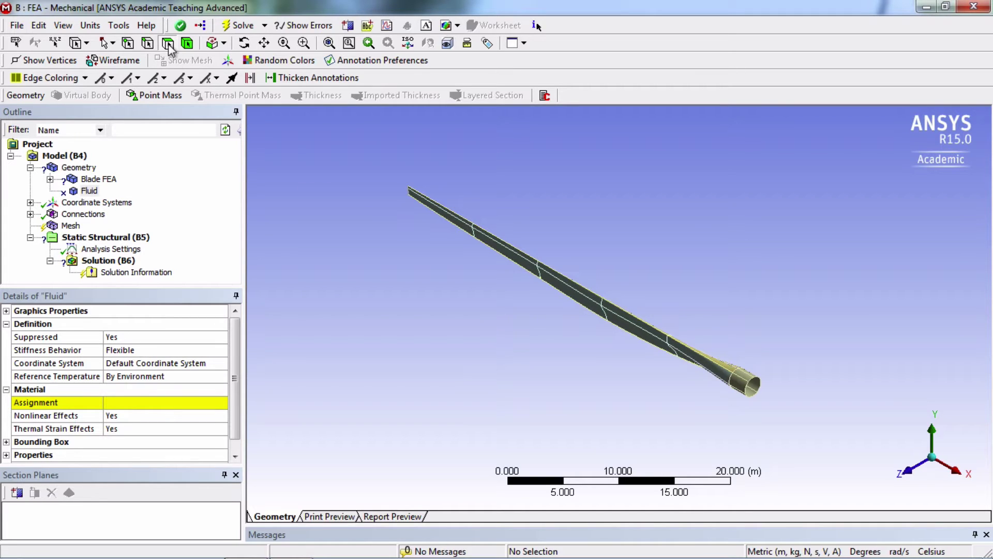
# - View the blade root end-on, then extend the triangular spar face pick to limits (five faces, 23.27 m²)
pyautogui.moveTo(740, 413); pyautogui.dragTo(708, 403, button='middle')
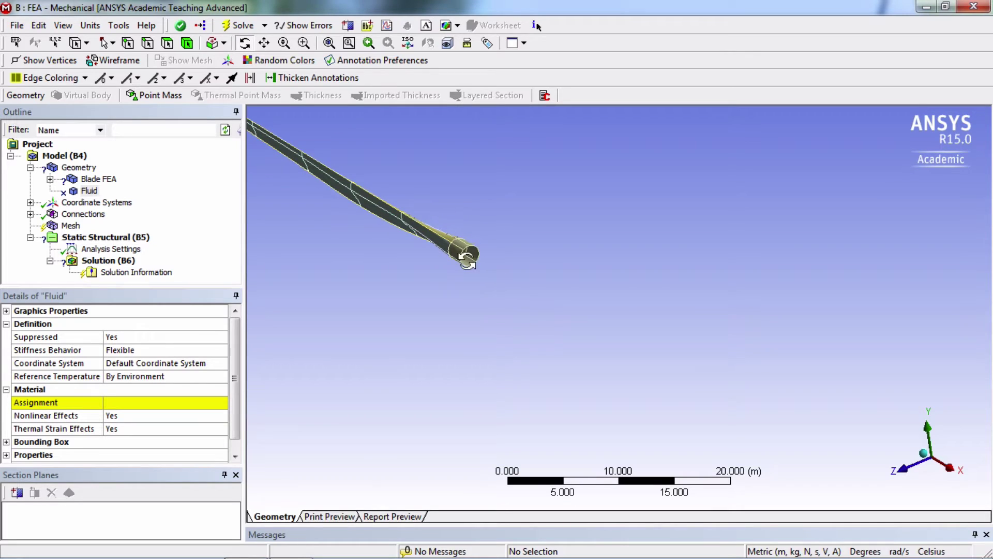
pyautogui.moveTo(467, 257); pyautogui.dragTo(513, 292, button='middle')
pyautogui.moveTo(565, 254); pyautogui.dragTo(683, 358, button='right')
pyautogui.moveTo(683, 357); pyautogui.dragTo(608, 321, button='middle')
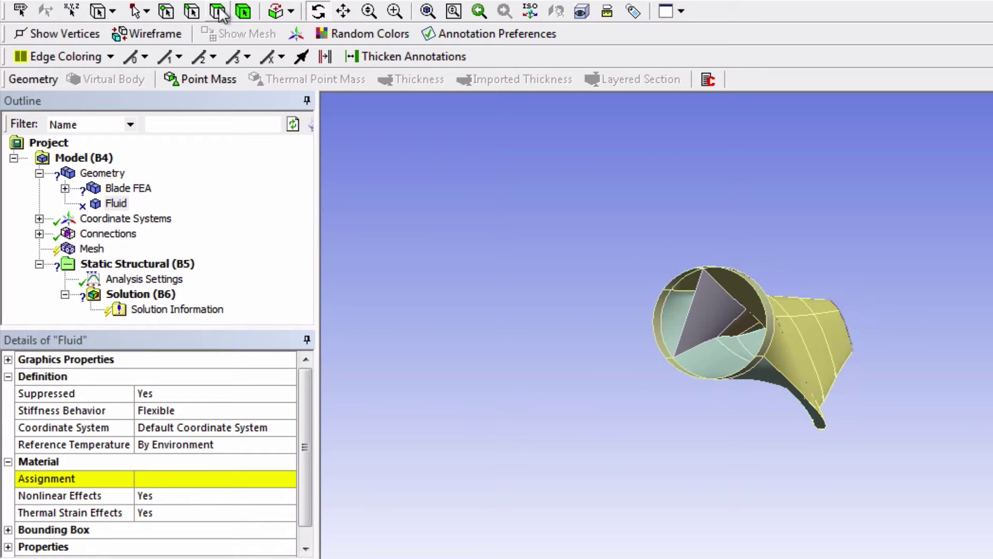
pyautogui.click(703, 317)
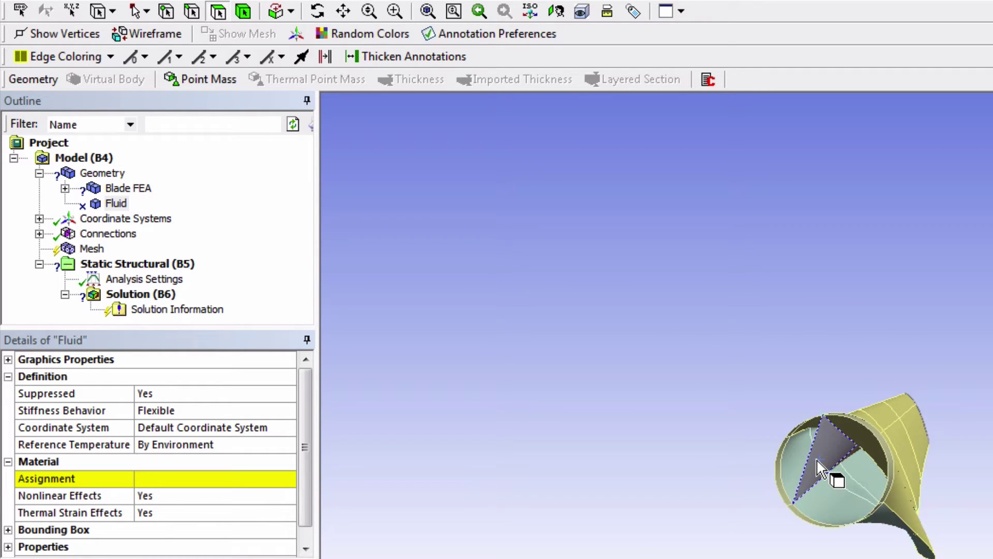
pyautogui.click(289, 14)
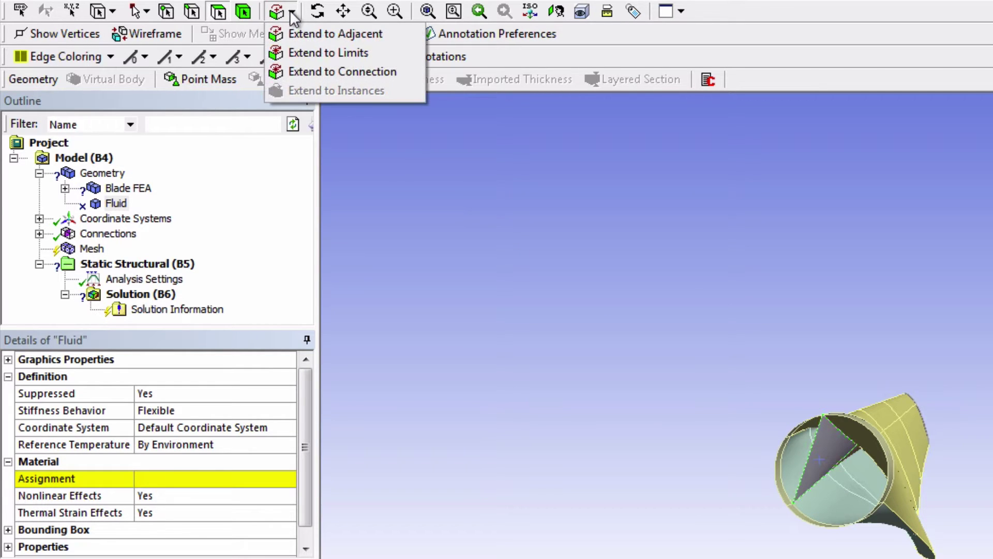
pyautogui.click(311, 52)
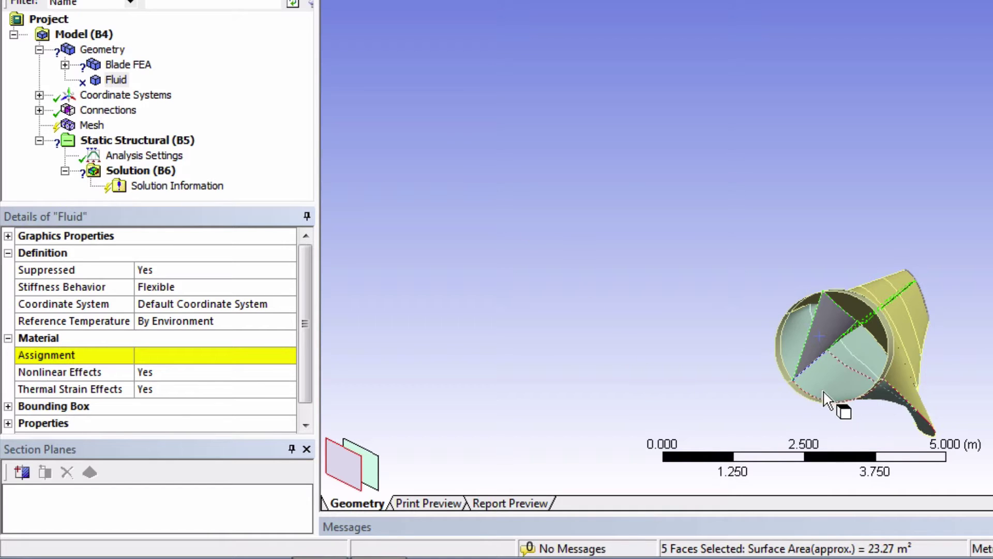
# - Save the five selected spar faces as a named selection called 'Spar'
pyautogui.rightClick(666, 350)
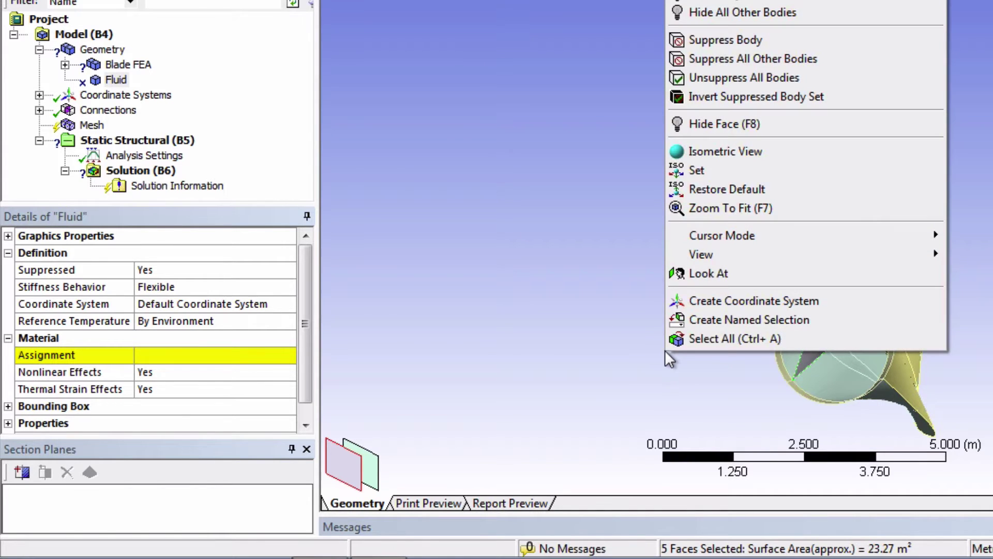
pyautogui.click(715, 318)
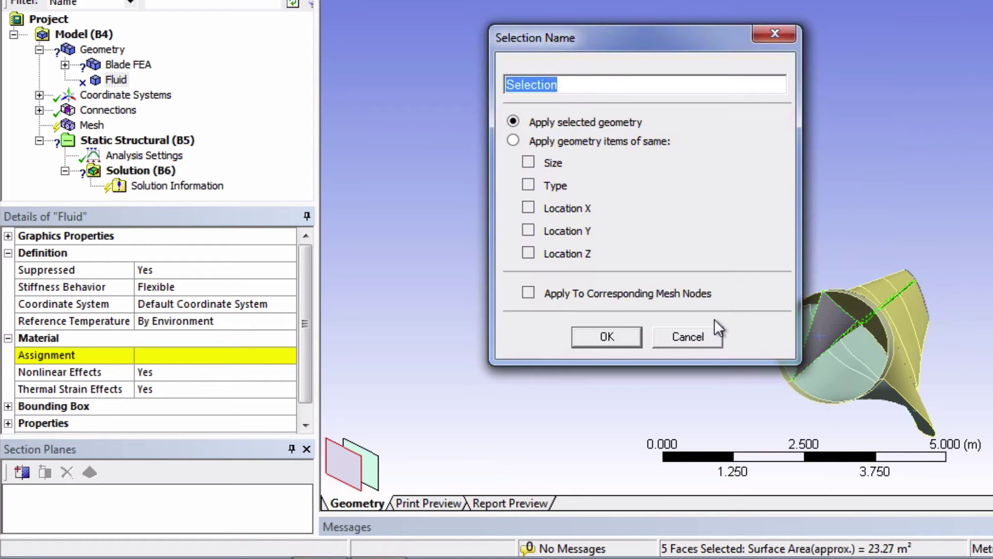
pyautogui.write('Sa')
pyautogui.press('BackSpace')
pyautogui.write('par')
pyautogui.press('Return')
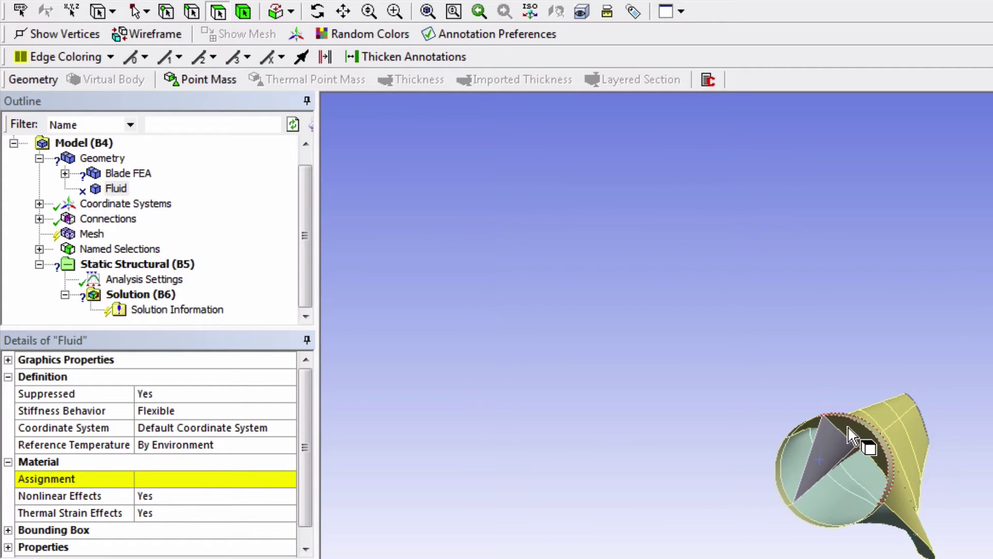
# - Pick a face of the blade's outer skin and extend the selection over all 26 blade faces
pyautogui.click(318, 11)
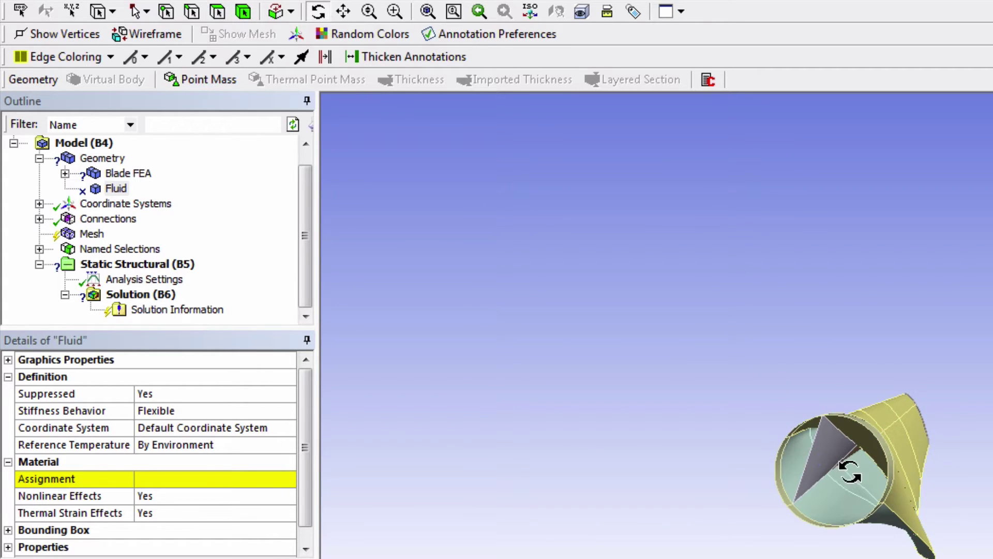
pyautogui.moveTo(859, 471); pyautogui.dragTo(772, 361)
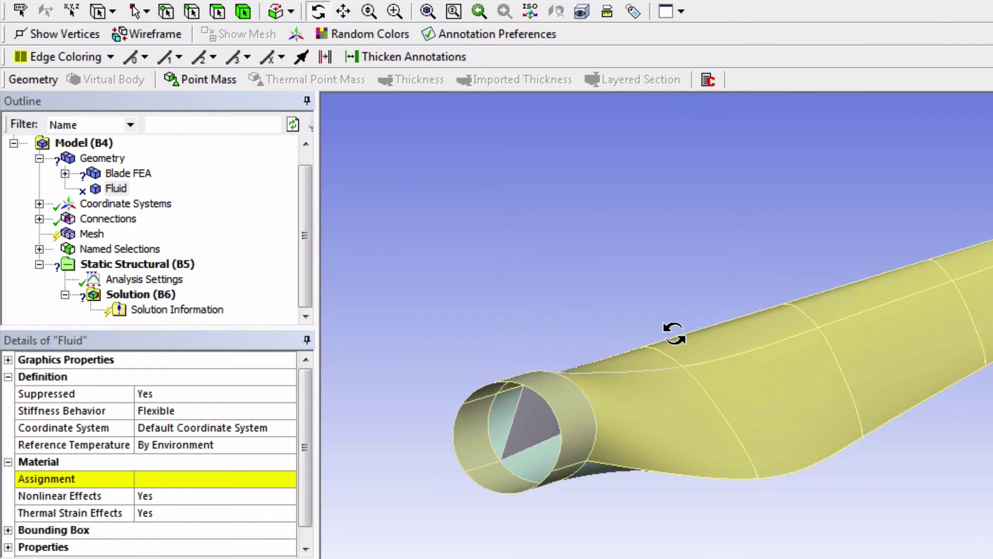
pyautogui.click(221, 13)
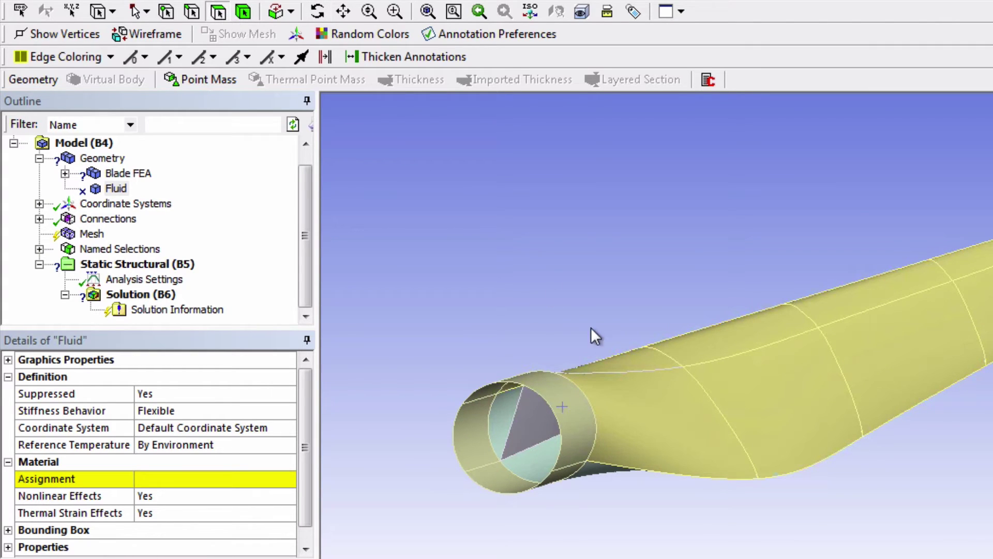
pyautogui.click(628, 403)
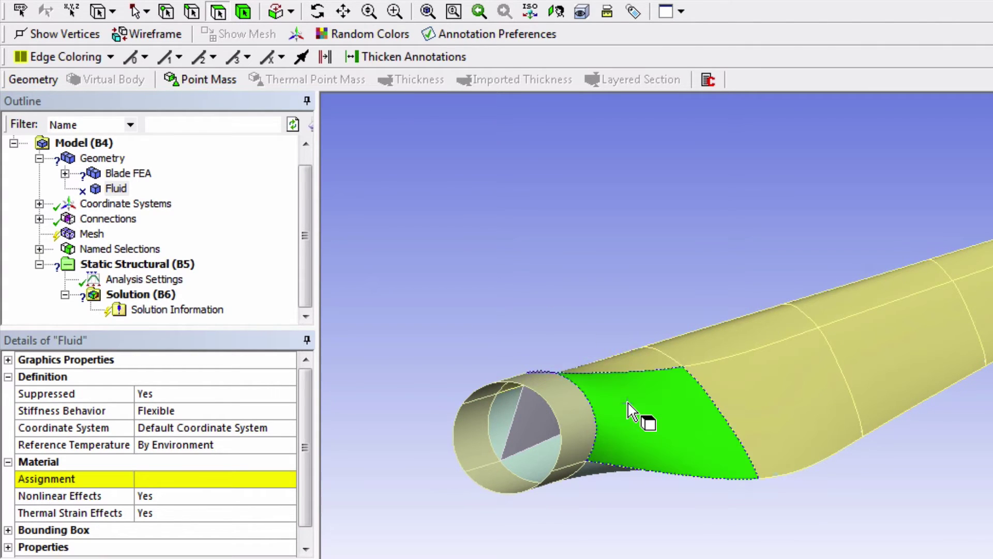
pyautogui.click(293, 11)
pyautogui.click(315, 52)
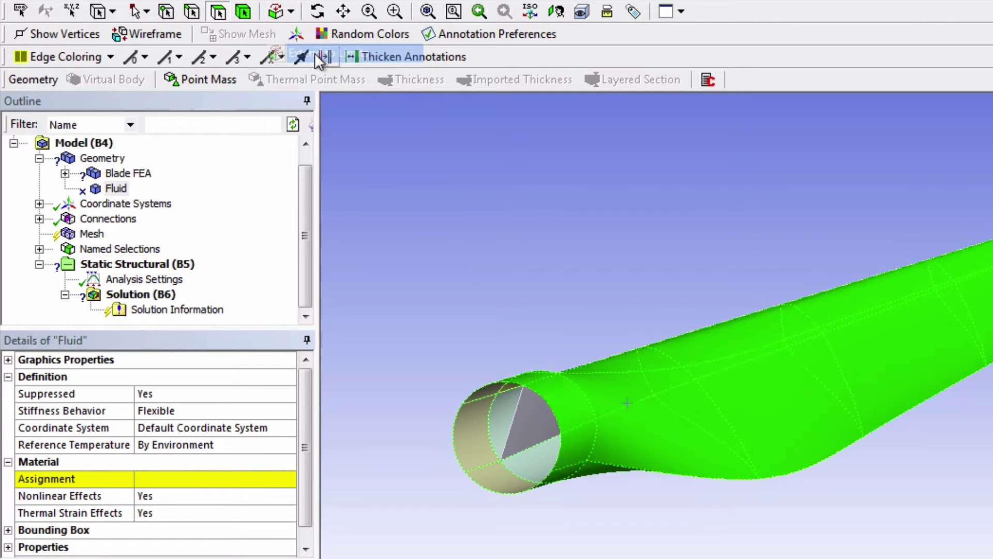
pyautogui.click(320, 12)
pyautogui.moveTo(913, 302); pyautogui.dragTo(502, 445)
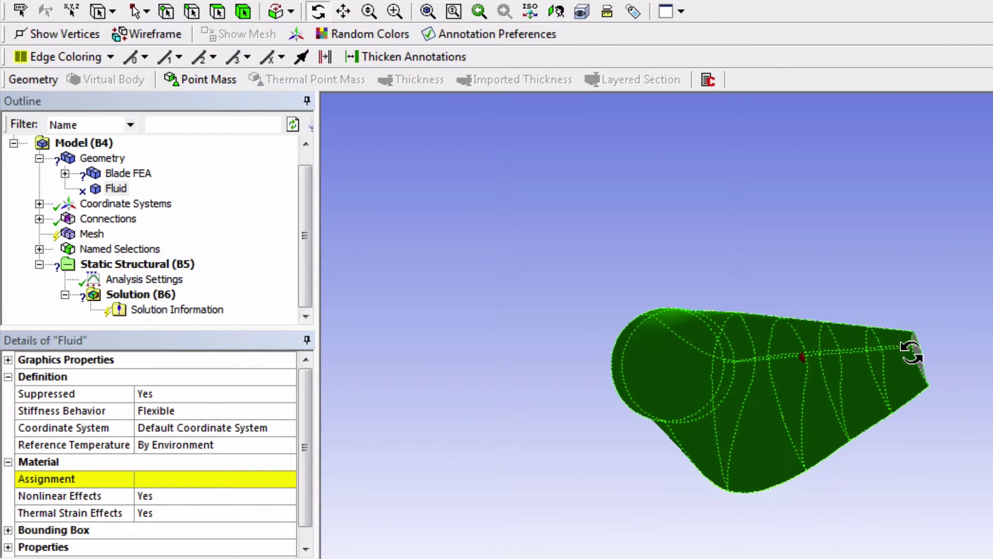
pyautogui.click(218, 13)
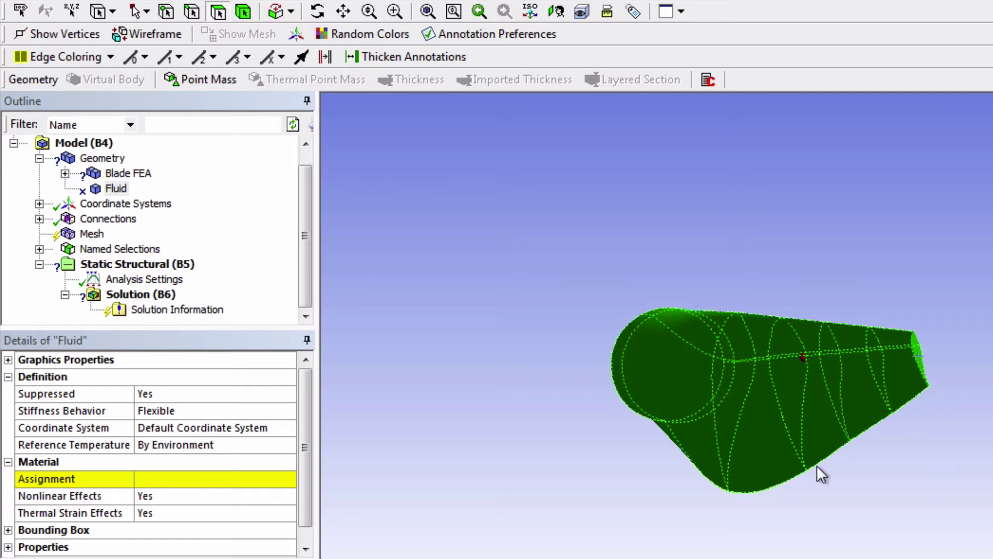
# - Save the selected faces as a named selection called 'Blade Surface'
pyautogui.rightClick(595, 436)
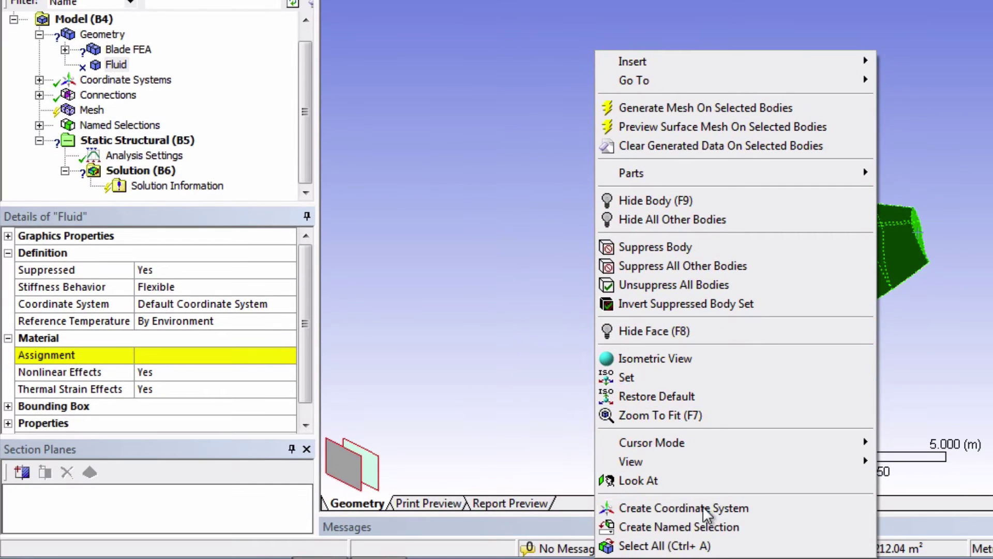
pyautogui.click(701, 525)
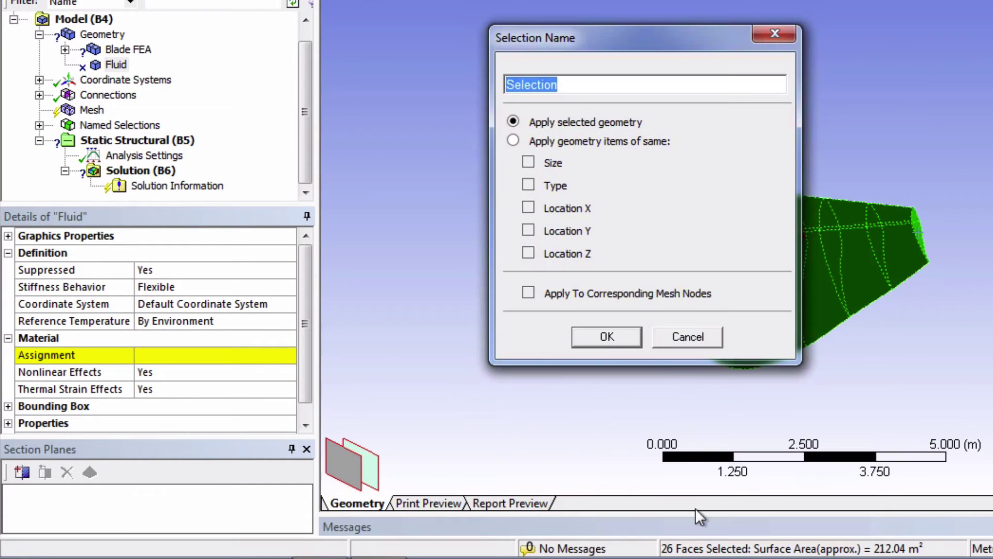
pyautogui.write('Blade Surface')
pyautogui.click(620, 337)
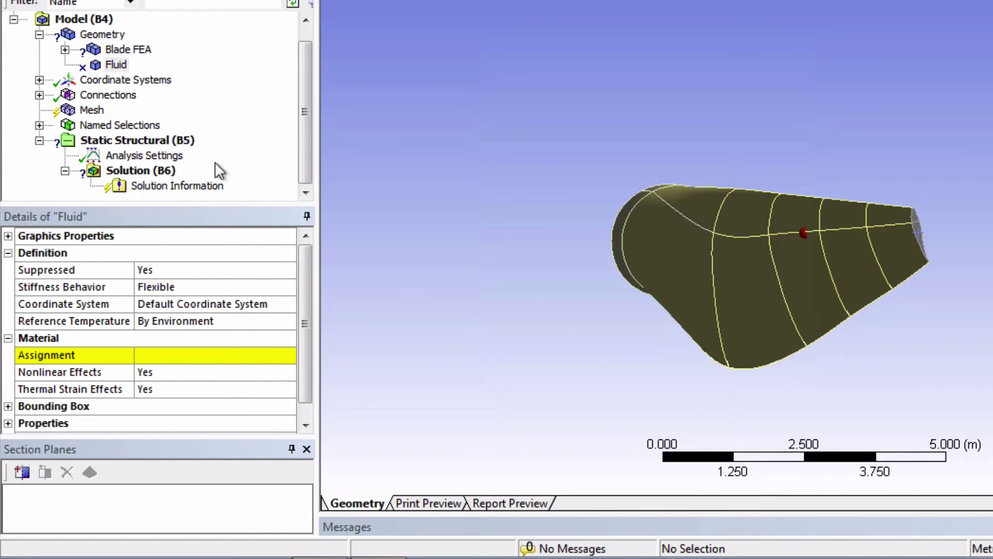
# - Display the Spar and Blade Surface named selections and orbit the blade to compare them
pyautogui.click(39, 125)
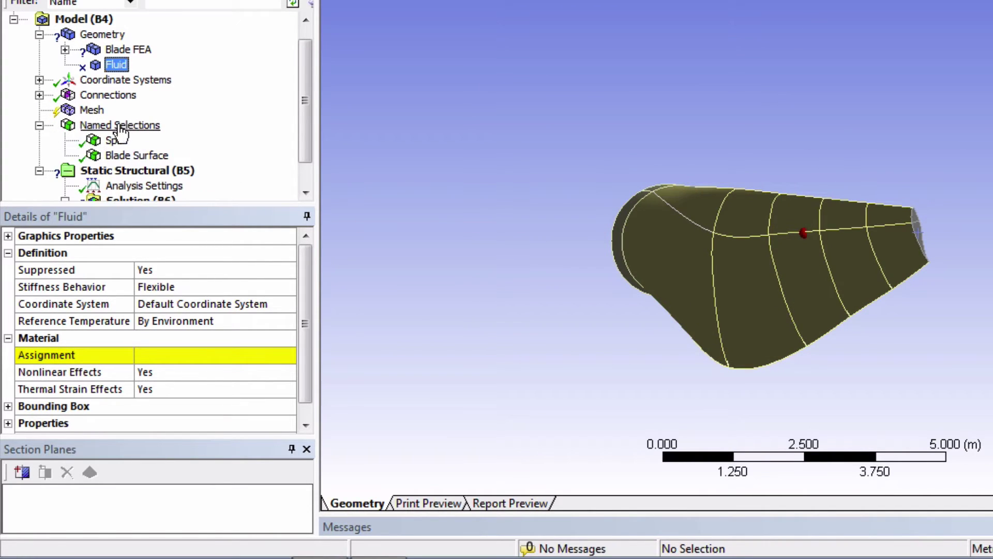
pyautogui.click(112, 141)
pyautogui.click(123, 156)
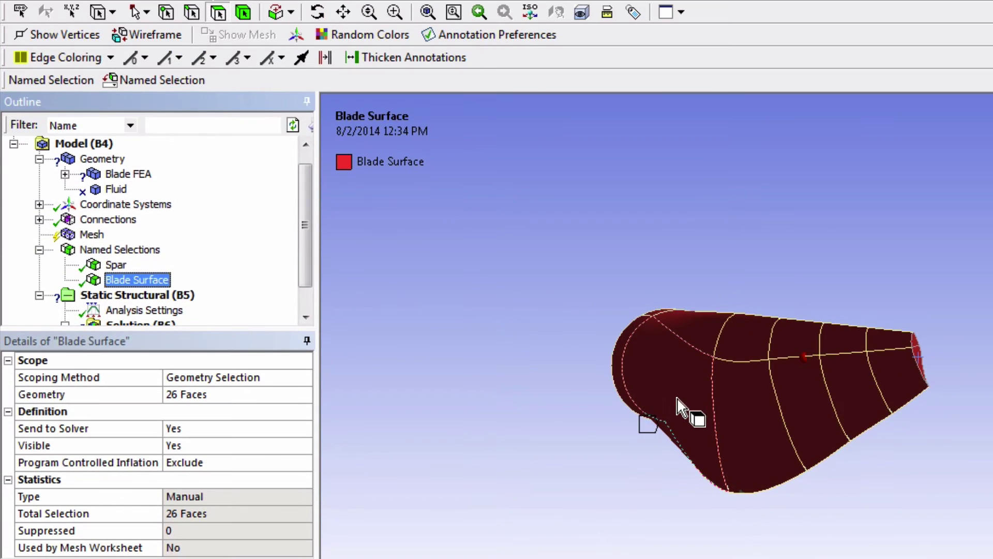
pyautogui.click(318, 12)
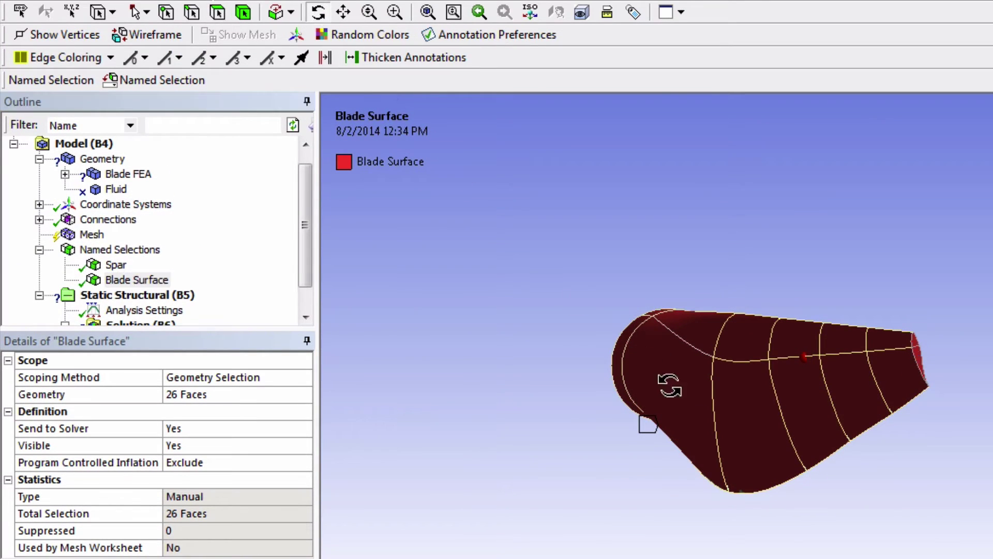
pyautogui.moveTo(678, 398); pyautogui.dragTo(991, 409)
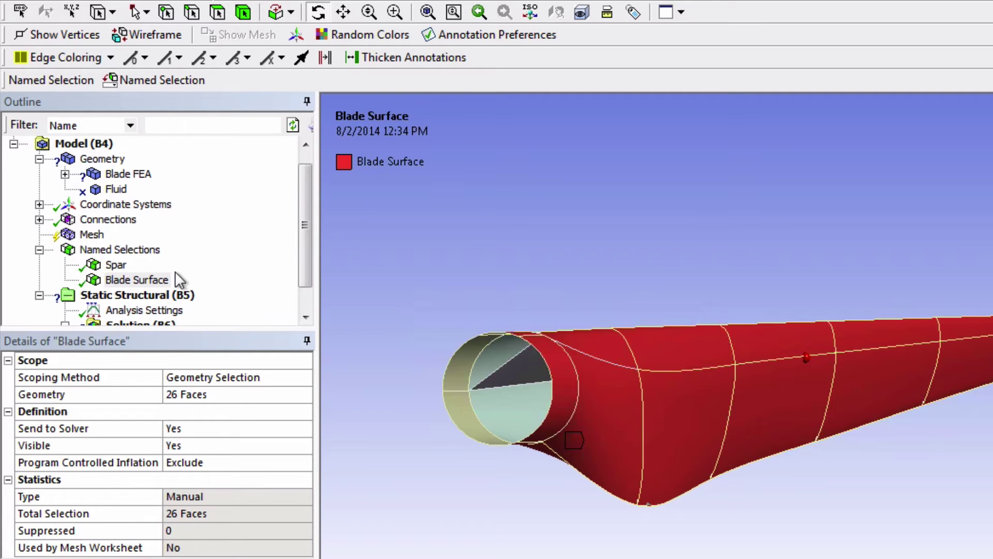
# - Add a Mapped Face Meshing control, scoped by named selection to Blade Surface
pyautogui.rightClick(97, 236)
pyautogui.moveTo(131, 247)
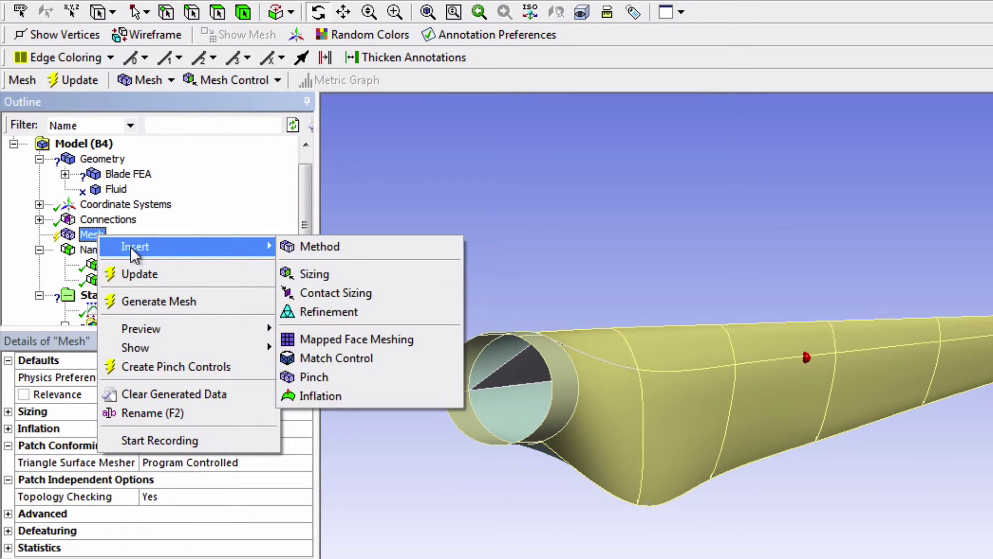
pyautogui.click(343, 338)
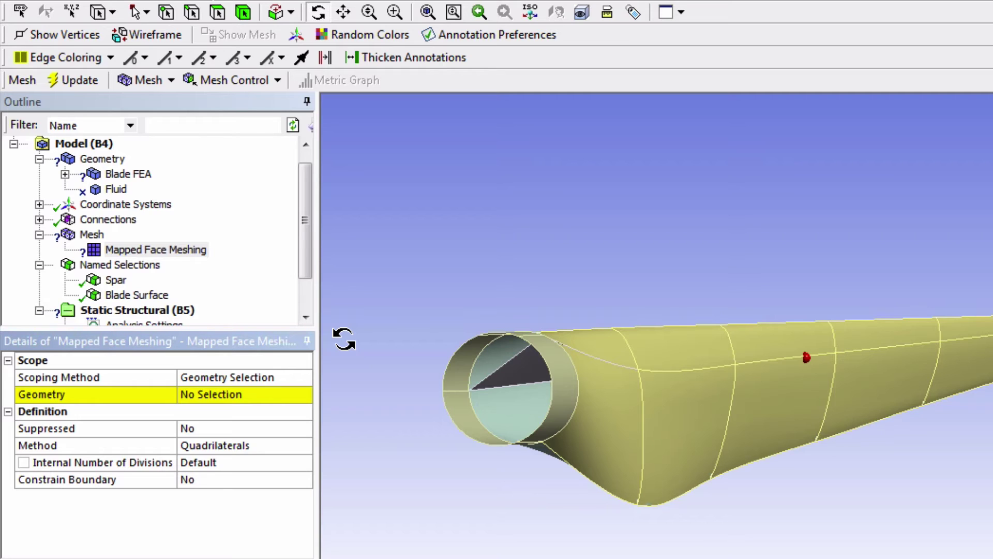
pyautogui.click(258, 377)
pyautogui.click(304, 377)
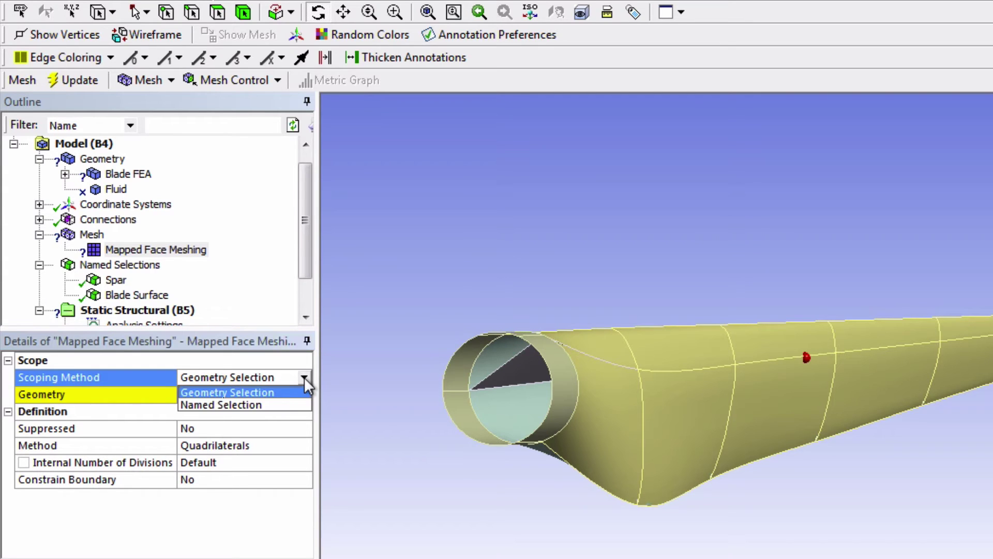
pyautogui.click(270, 405)
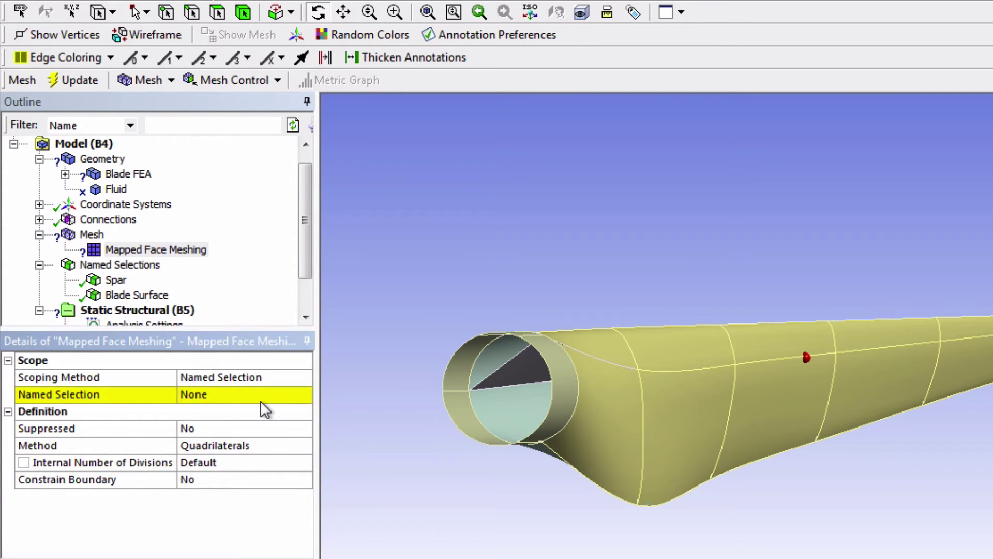
pyautogui.click(259, 399)
pyautogui.click(303, 394)
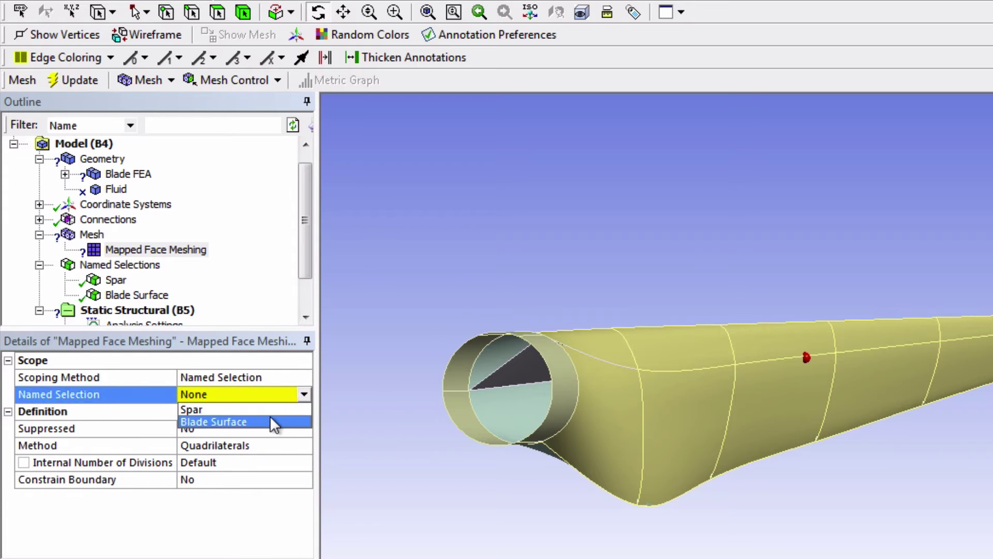
pyautogui.click(270, 421)
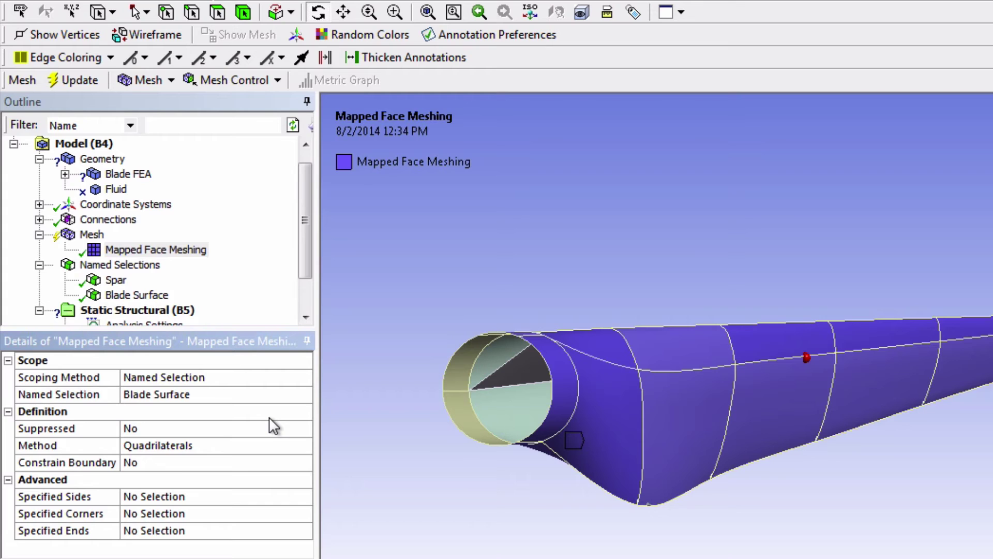
# - Insert a Face Sizing control on all 31 blade faces with a 0.2 m element size
pyautogui.click(98, 235)
pyautogui.rightClick(99, 236)
pyautogui.moveTo(127, 247)
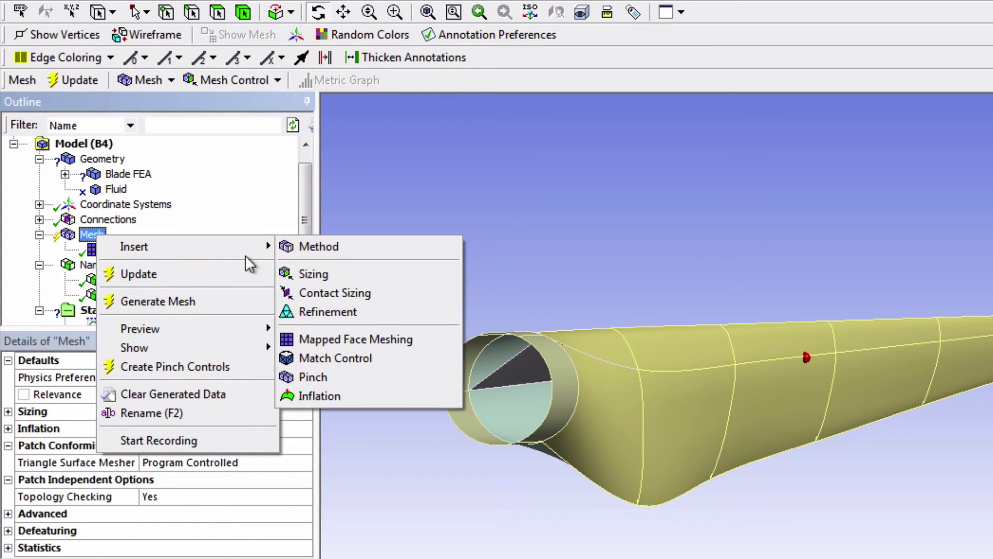
pyautogui.click(337, 272)
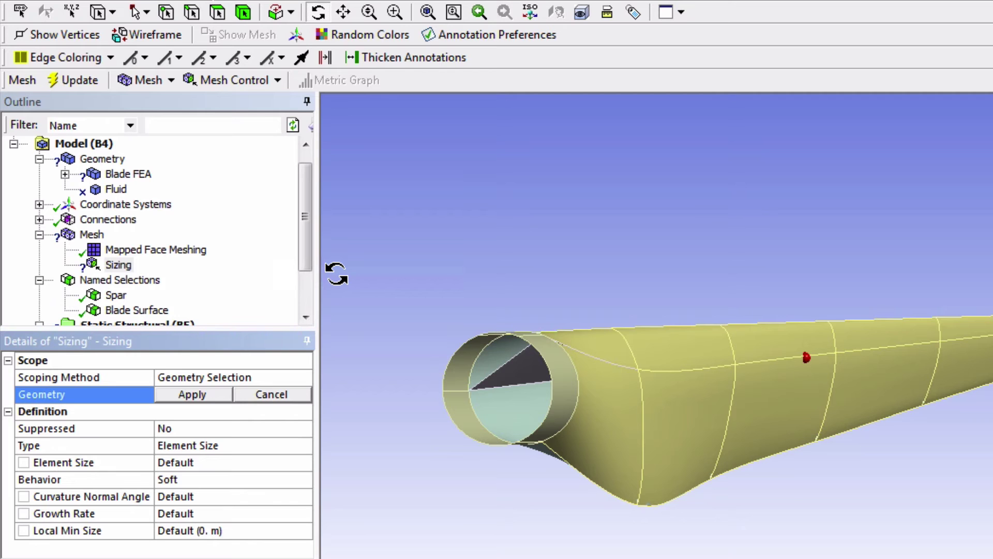
pyautogui.rightClick(387, 334)
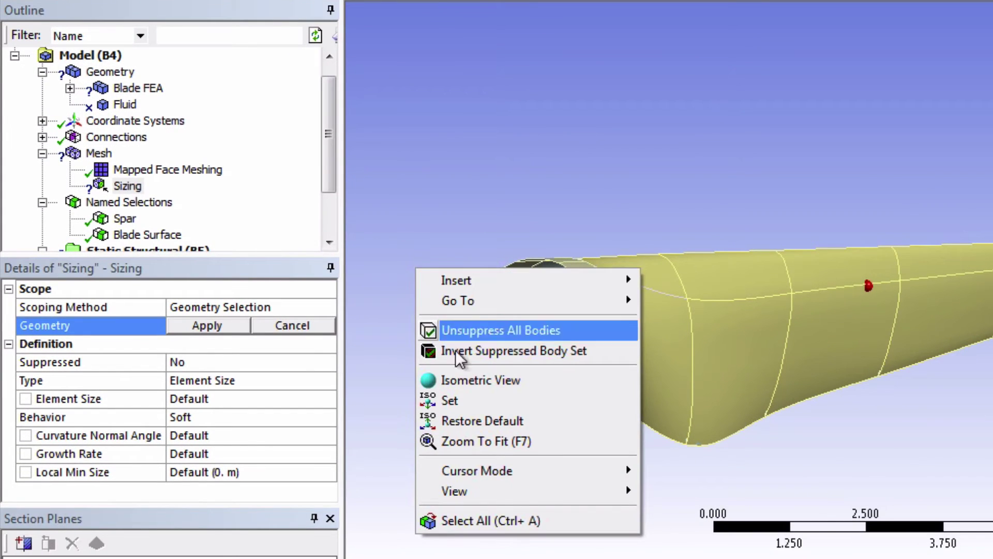
pyautogui.click(509, 521)
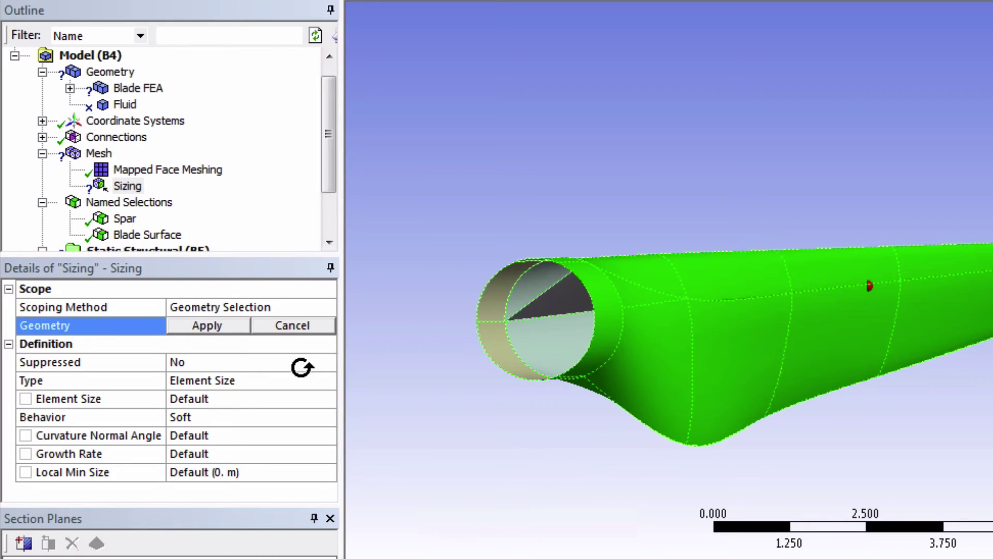
pyautogui.click(210, 321)
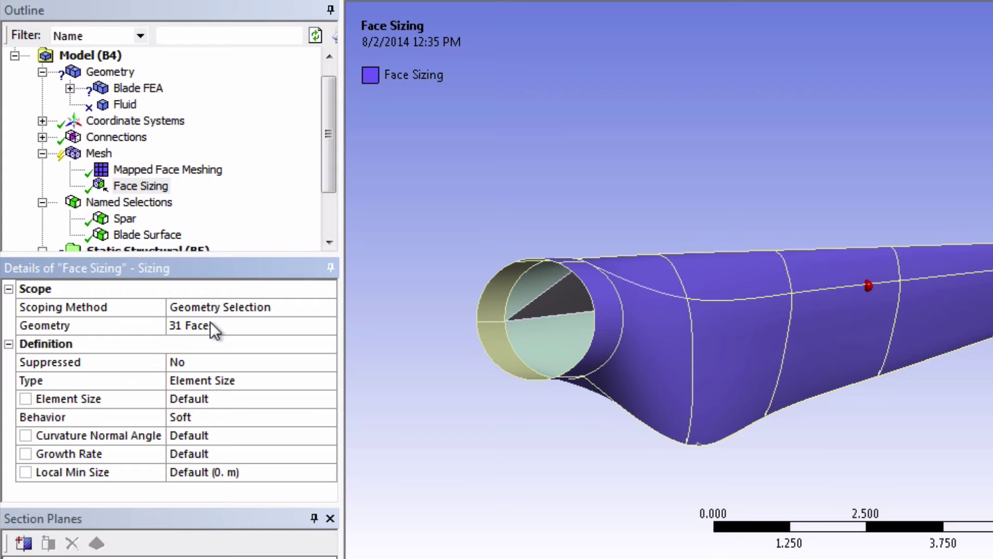
pyautogui.click(200, 399)
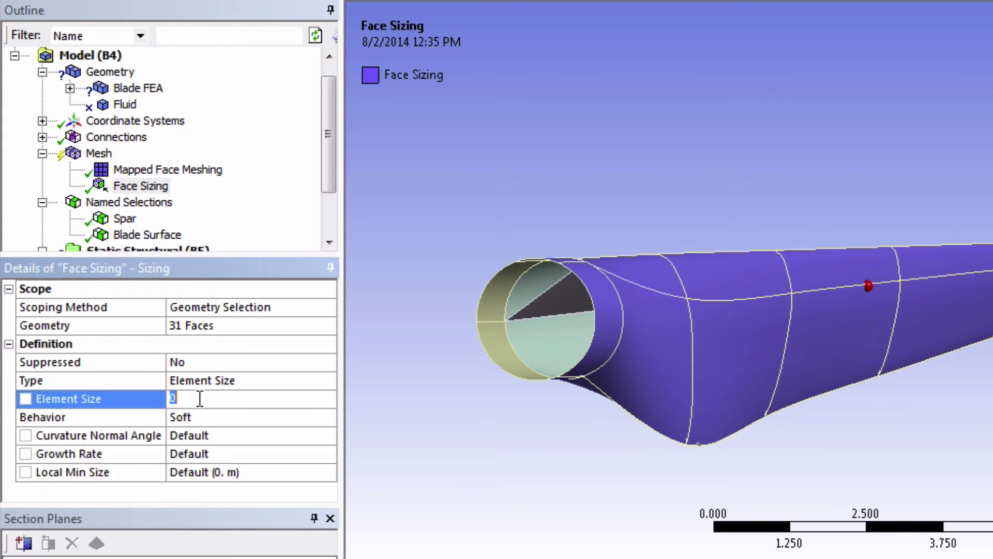
pyautogui.write('0.2')
pyautogui.press('Return')
# - Generate the mesh and orbit the blade to inspect the quadrilateral elements
pyautogui.rightClick(99, 155)
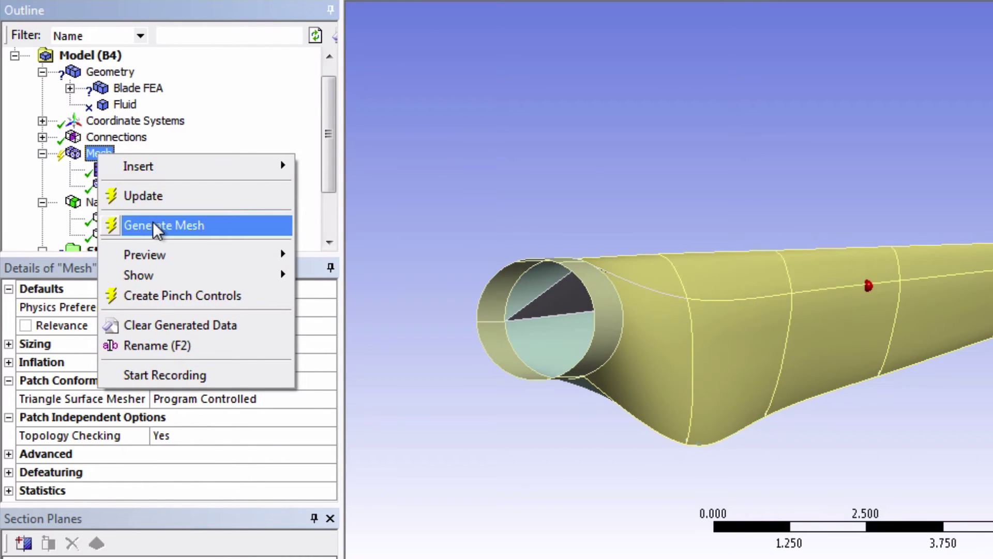
pyautogui.click(154, 225)
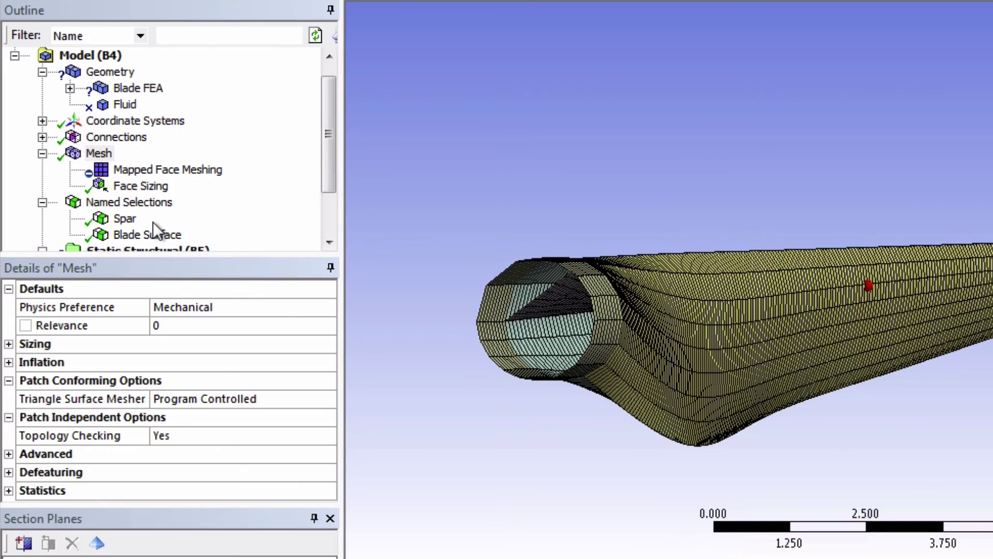
pyautogui.moveTo(842, 383); pyautogui.dragTo(810, 359, button='middle')
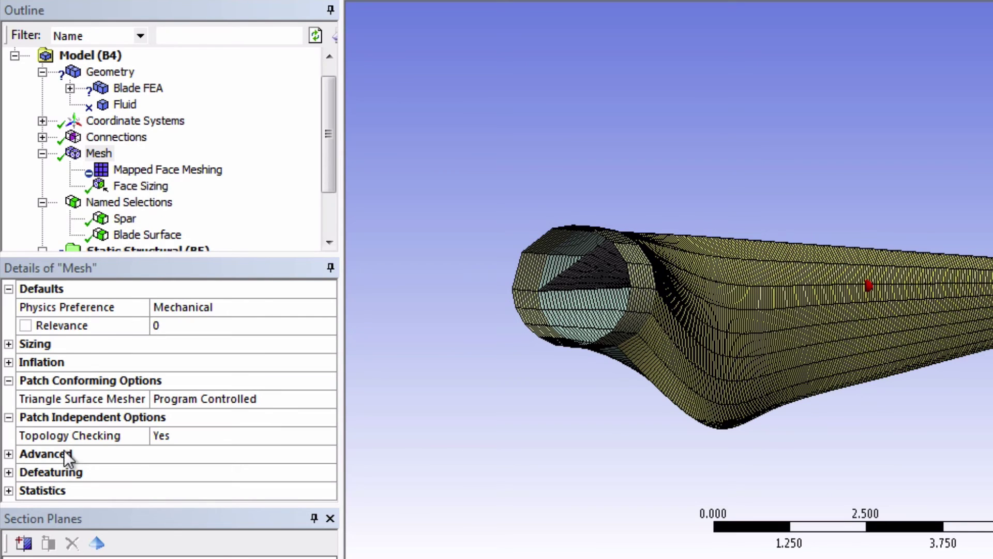
# - Expand the mesh Statistics to show 3903 nodes and 4059 elements
pyautogui.click(9, 490)
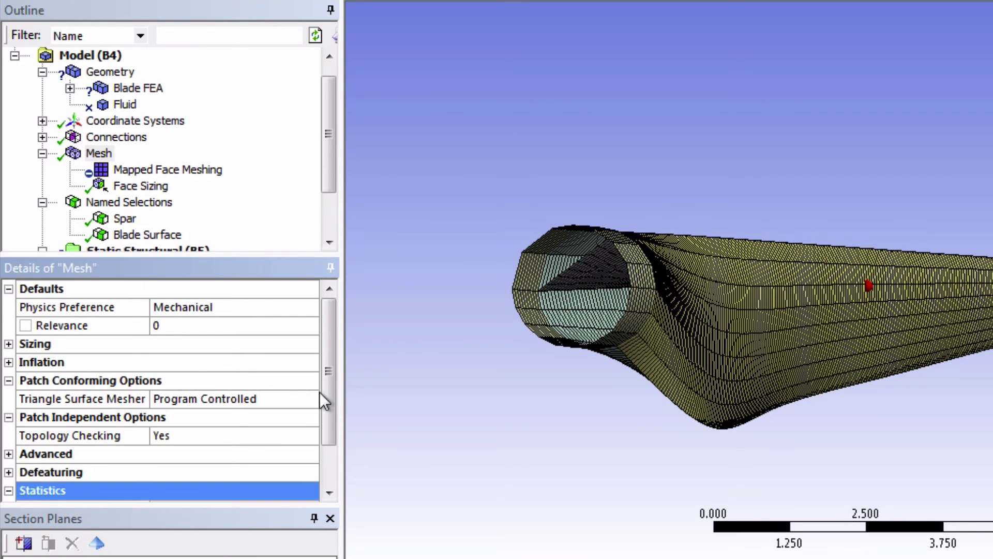
pyautogui.scroll(-1, 332, 387)
pyautogui.scroll(1, 310, 380)
pyautogui.moveTo(331, 371); pyautogui.dragTo(332, 412)
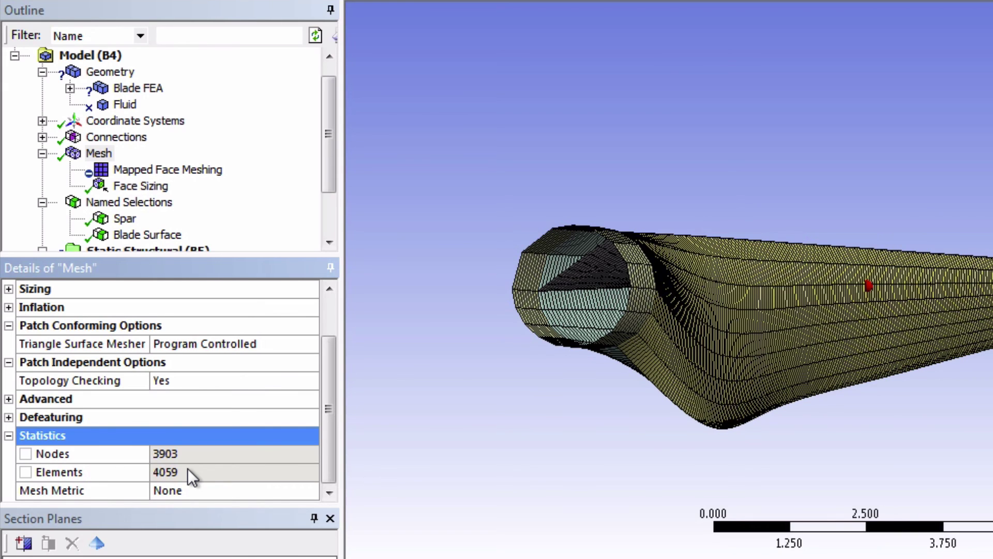
# - Set the Mesh Metric to Orthogonal Quality: minimum 0.329, average 0.998, Quad4 histogram
pyautogui.click(279, 490)
pyautogui.click(310, 491)
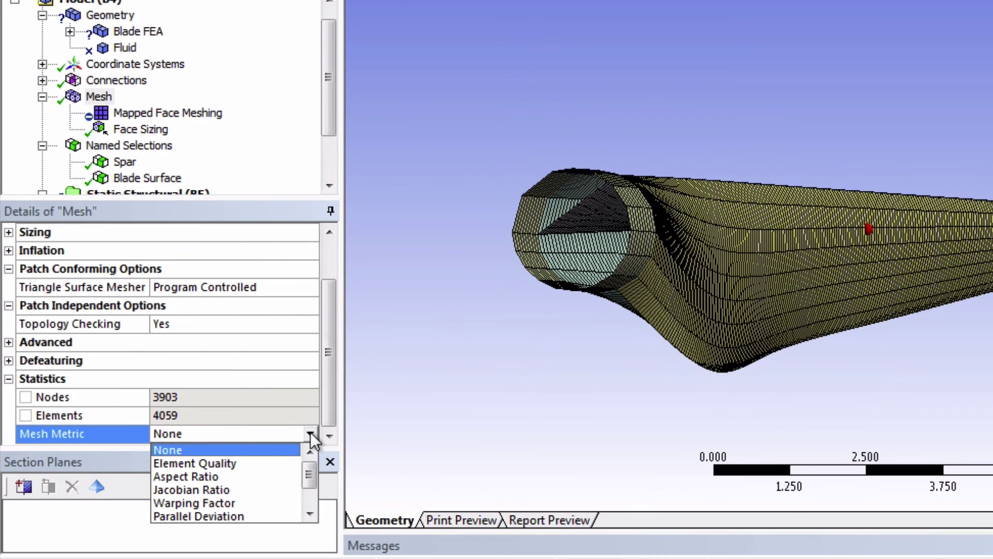
pyautogui.moveTo(312, 471); pyautogui.dragTo(309, 493)
pyautogui.click(280, 515)
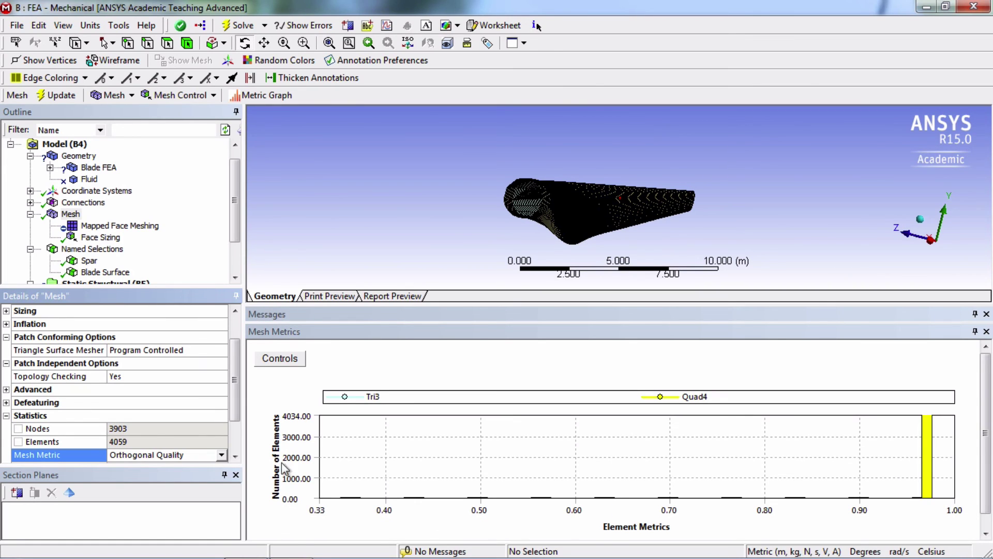
pyautogui.moveTo(228, 398); pyautogui.dragTo(234, 430)
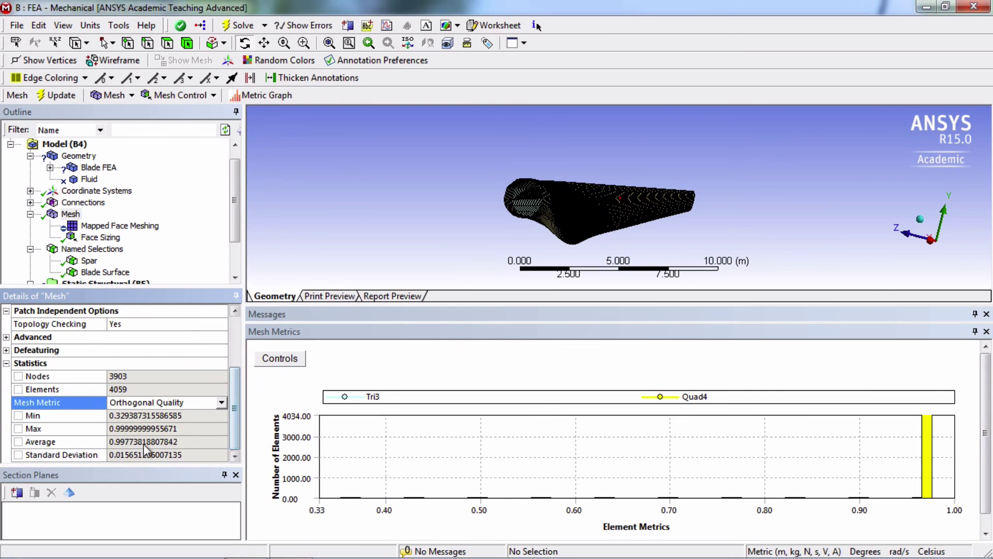